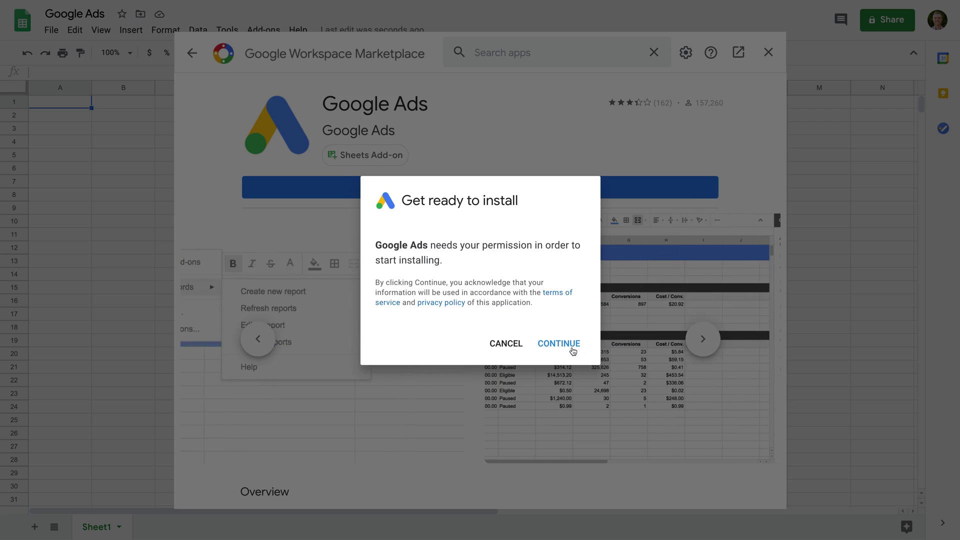
Grant the Google Ads add-on permission to install and return to the spreadsheet once it is installed
{"action": "left_click", "coordinate": [572, 345]}
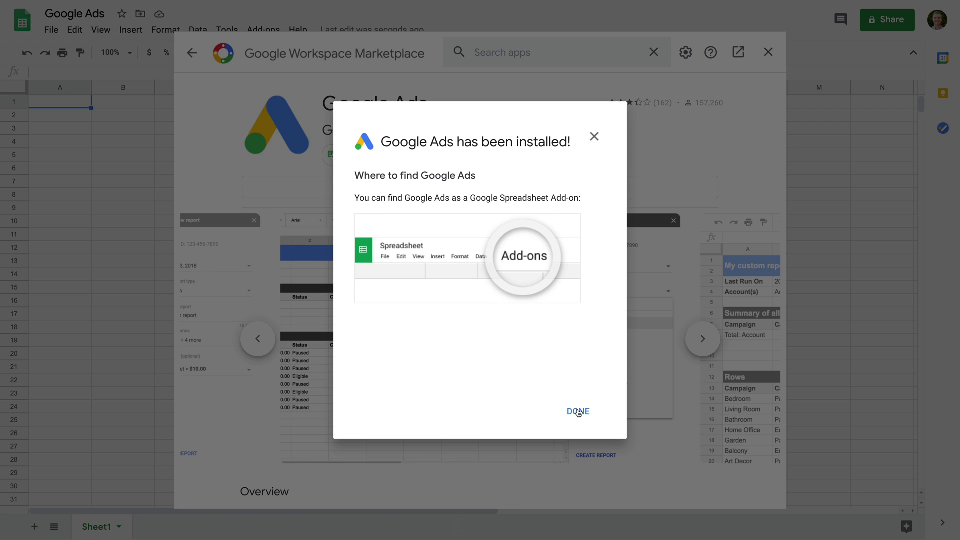
{"action": "left_click", "coordinate": [578, 412]}
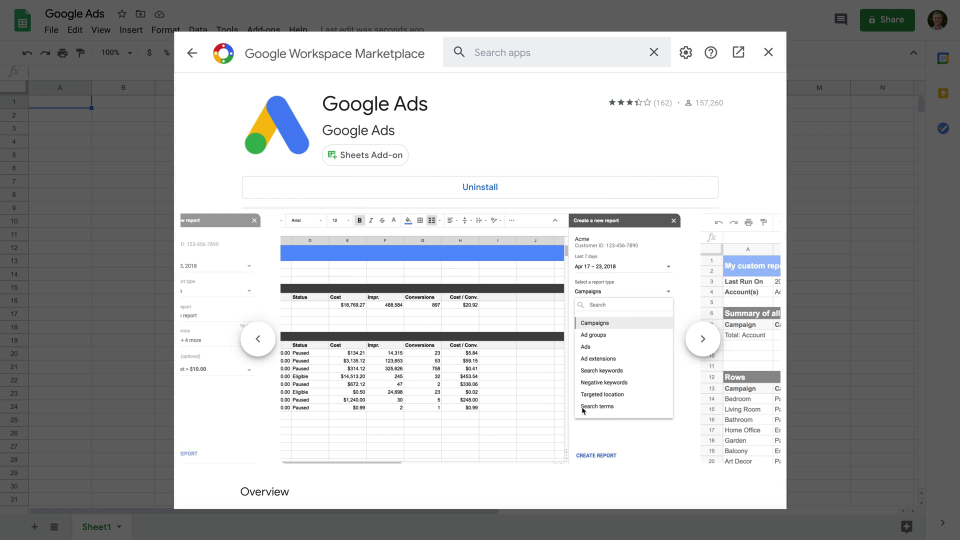
{"action": "left_click", "coordinate": [769, 53]}
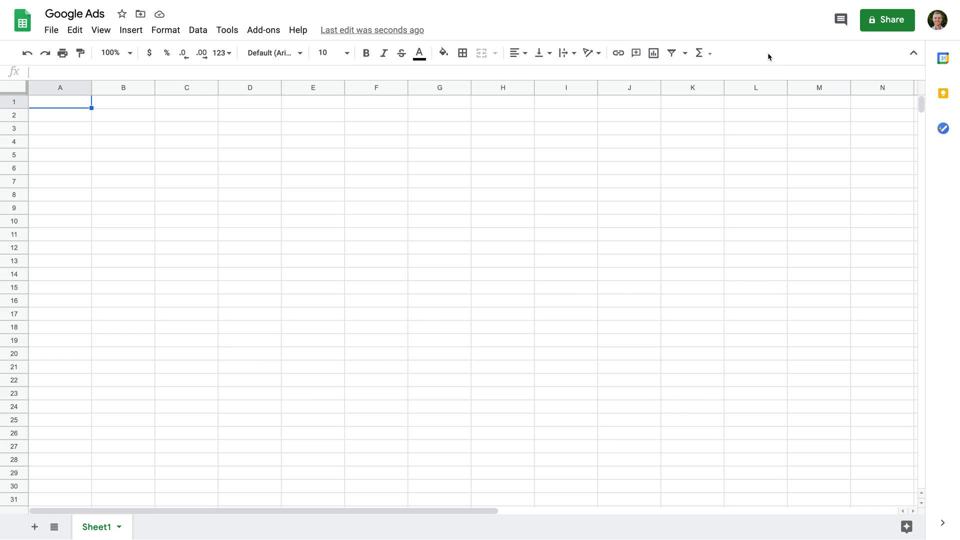
Start creating a new report with the Google Ads add-on
{"action": "left_click", "coordinate": [263, 30]}
{"action": "mouse_move", "coordinate": [307, 82]}
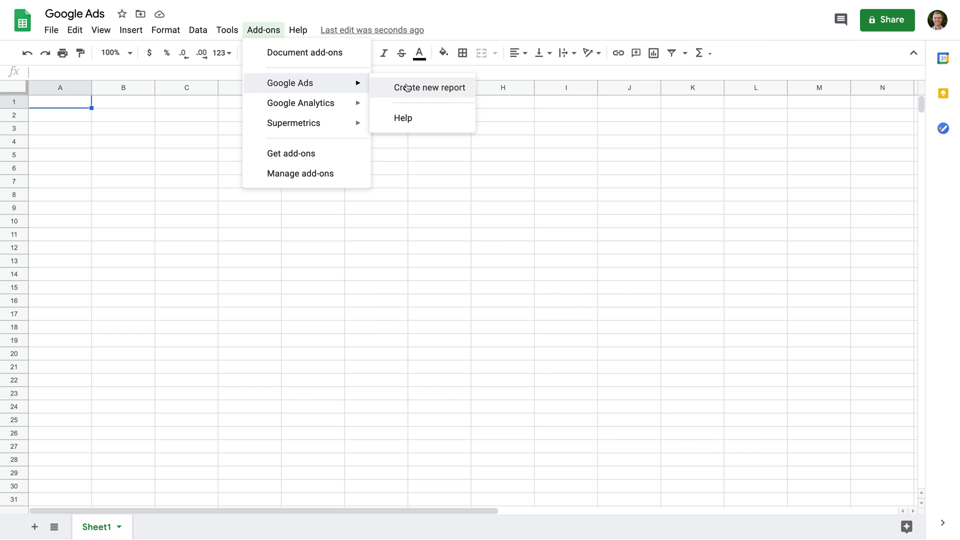
{"action": "left_click", "coordinate": [462, 94]}
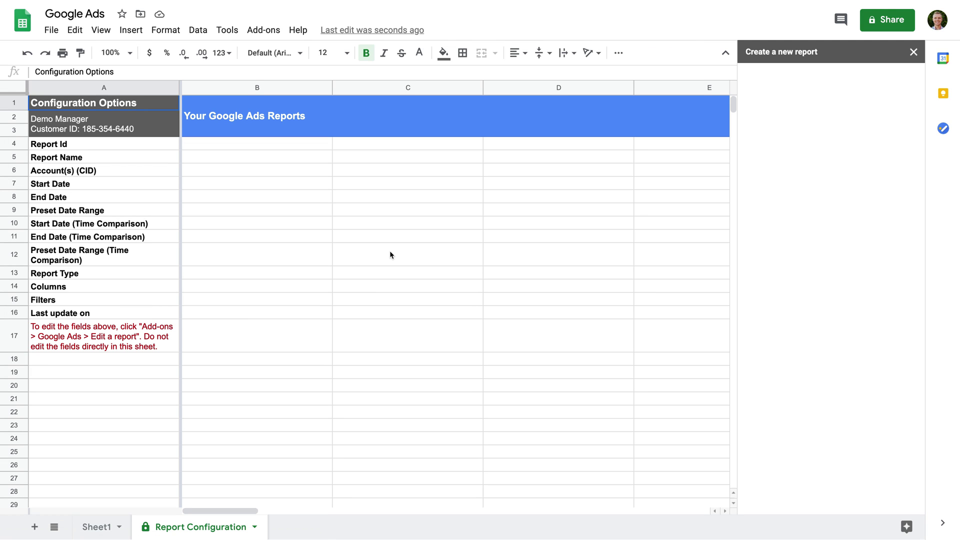
Choose the Loves Data Demo account for the report and set its date range to Last 30 days
{"action": "left_click", "coordinate": [841, 127]}
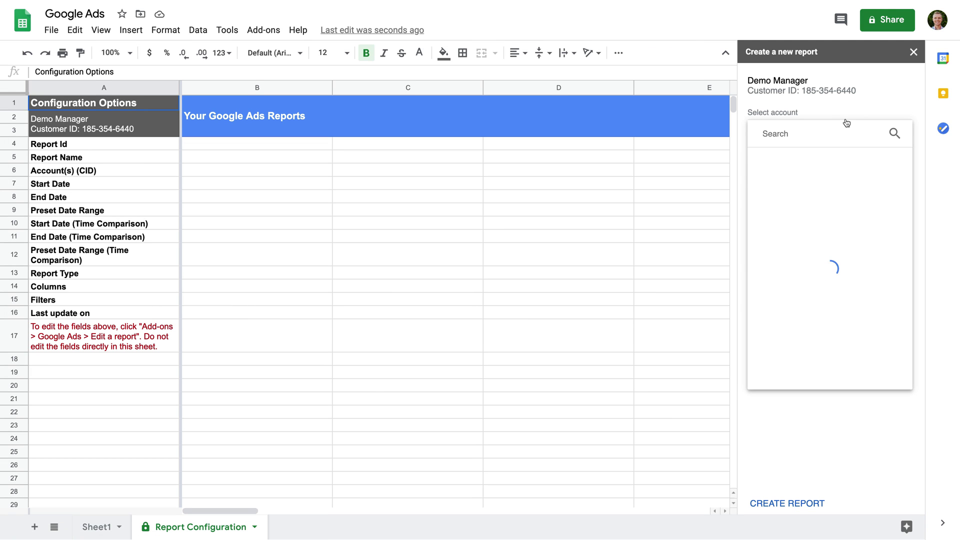
{"action": "type", "text": "l"}
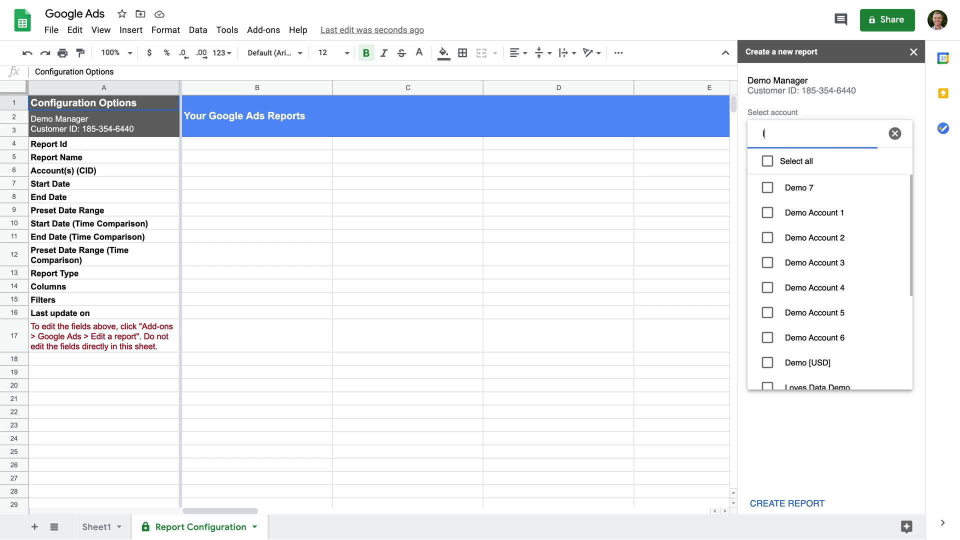
{"action": "type", "text": "oves data demo"}
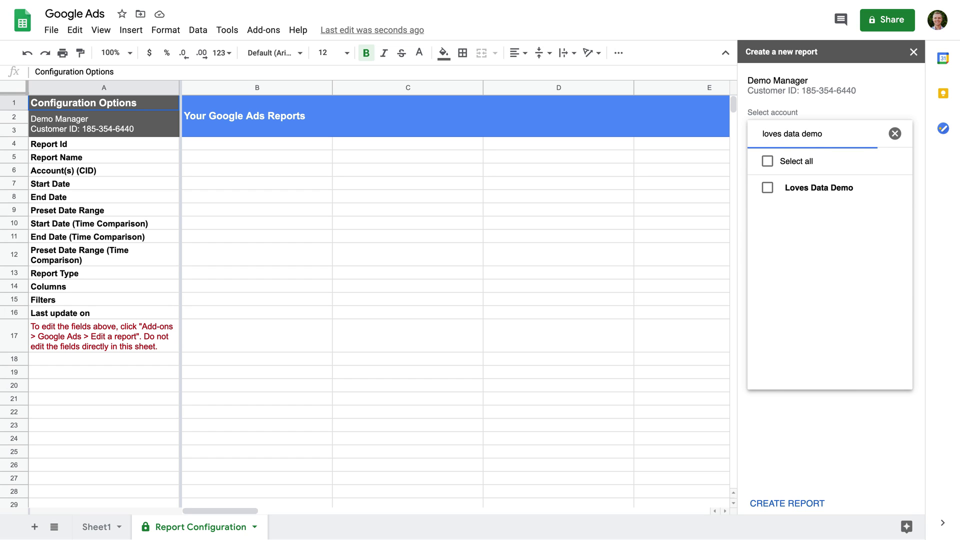
{"action": "left_click", "coordinate": [769, 188]}
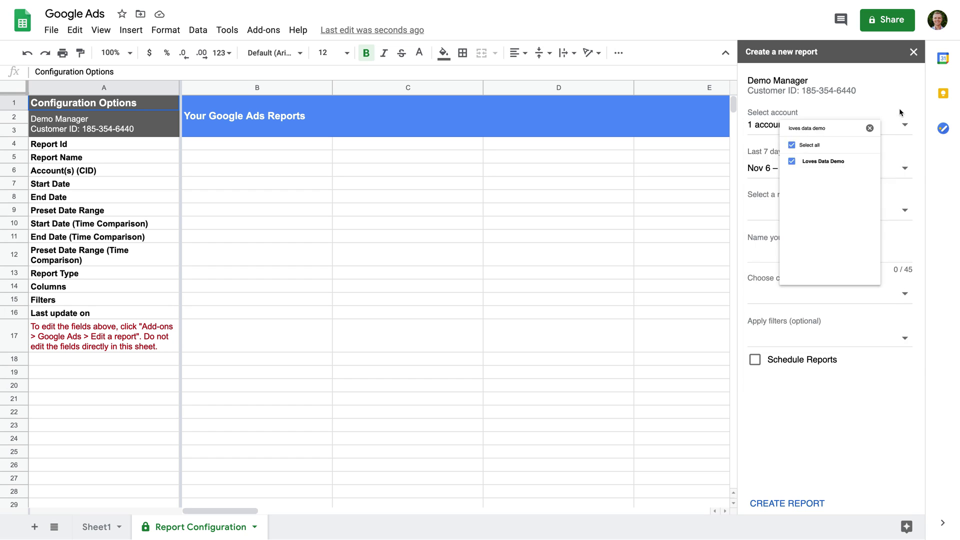
{"action": "left_click", "coordinate": [864, 165]}
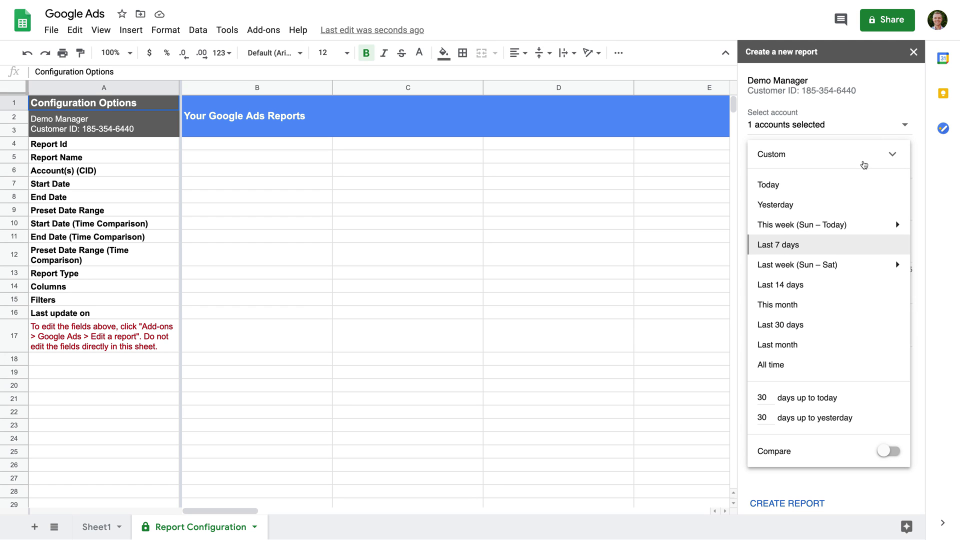
{"action": "left_click", "coordinate": [801, 323]}
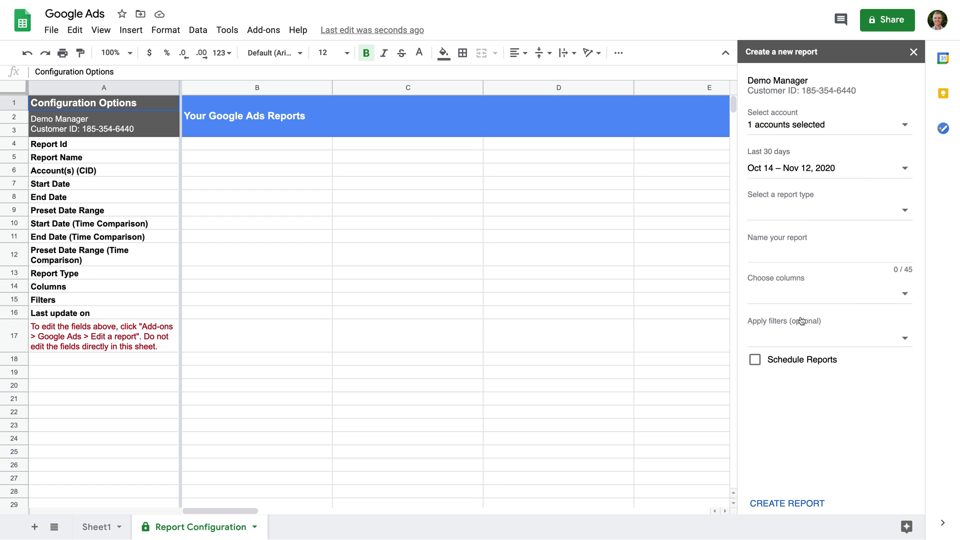
Set the report type to Campaigns and name the report "My Report"
{"action": "left_click", "coordinate": [862, 217]}
{"action": "left_click", "coordinate": [811, 268]}
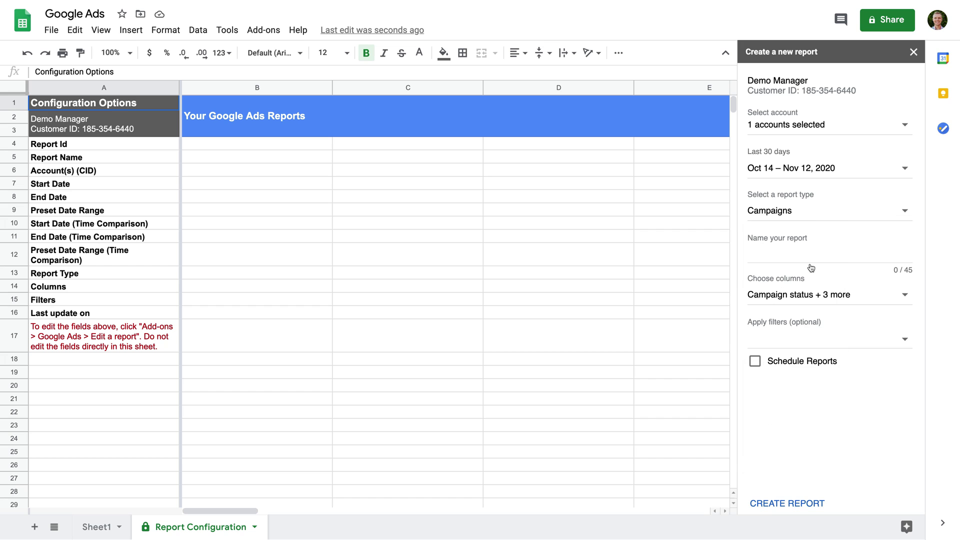
{"action": "left_click", "coordinate": [831, 256]}
{"action": "type", "text": "My Report"}
Add the Cost, Impr. and Clicks columns to the campaign report
{"action": "left_click", "coordinate": [846, 295]}
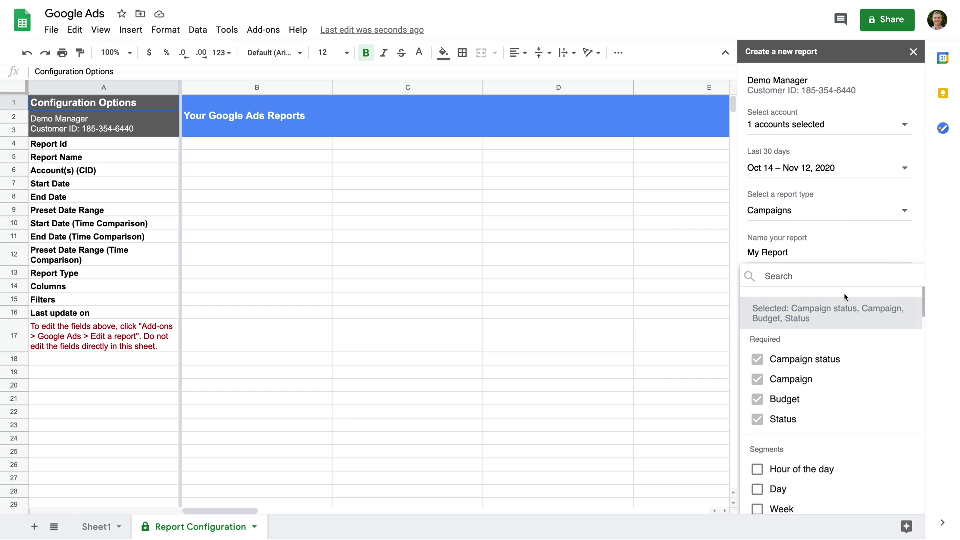
{"action": "scroll", "coordinate": [838, 363], "scroll_direction": "down", "scroll_amount": 2}
{"action": "scroll", "coordinate": [838, 364], "scroll_direction": "down", "scroll_amount": 15}
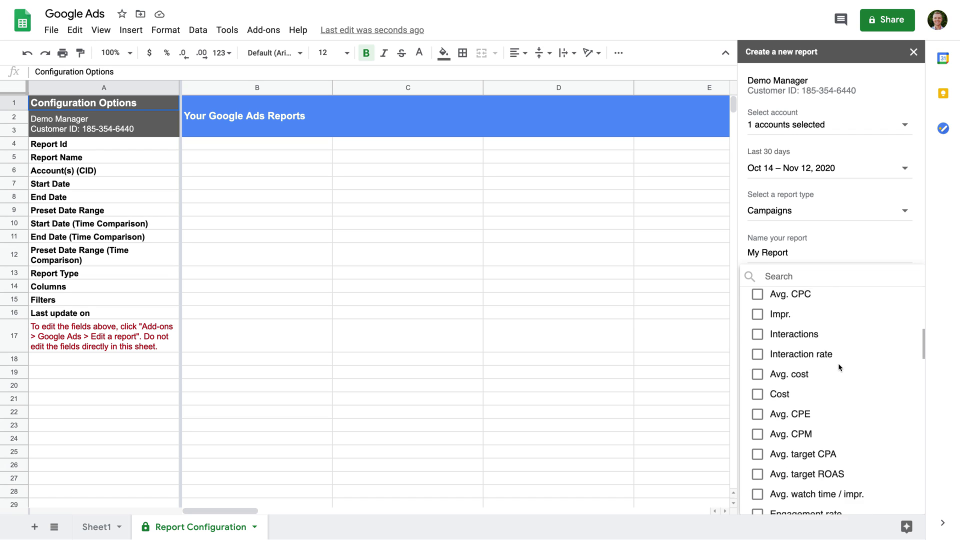
{"action": "left_click", "coordinate": [758, 389]}
{"action": "scroll", "coordinate": [781, 371], "scroll_direction": "up", "scroll_amount": 2}
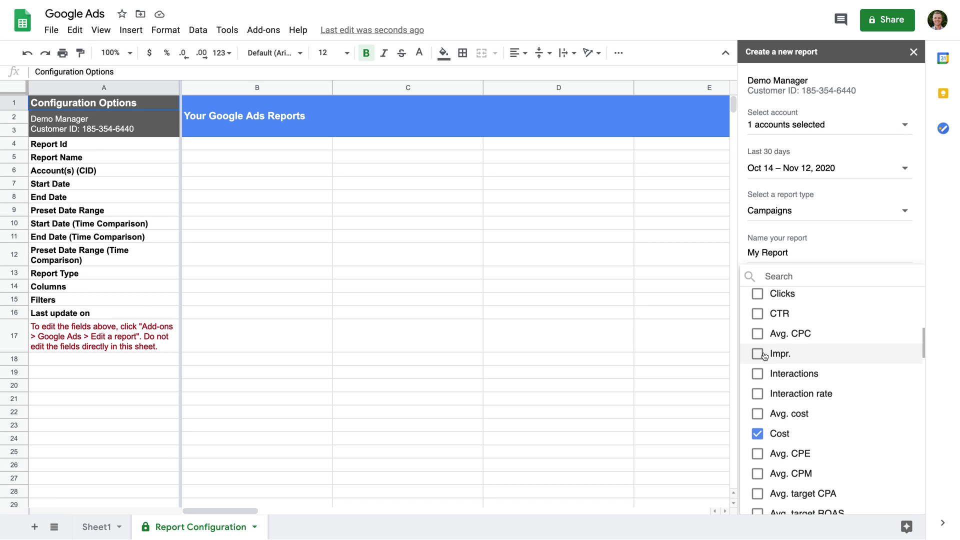
{"action": "left_click", "coordinate": [757, 349]}
{"action": "scroll", "coordinate": [784, 340], "scroll_direction": "up", "scroll_amount": 2}
{"action": "left_click", "coordinate": [785, 335]}
{"action": "left_click", "coordinate": [871, 233]}
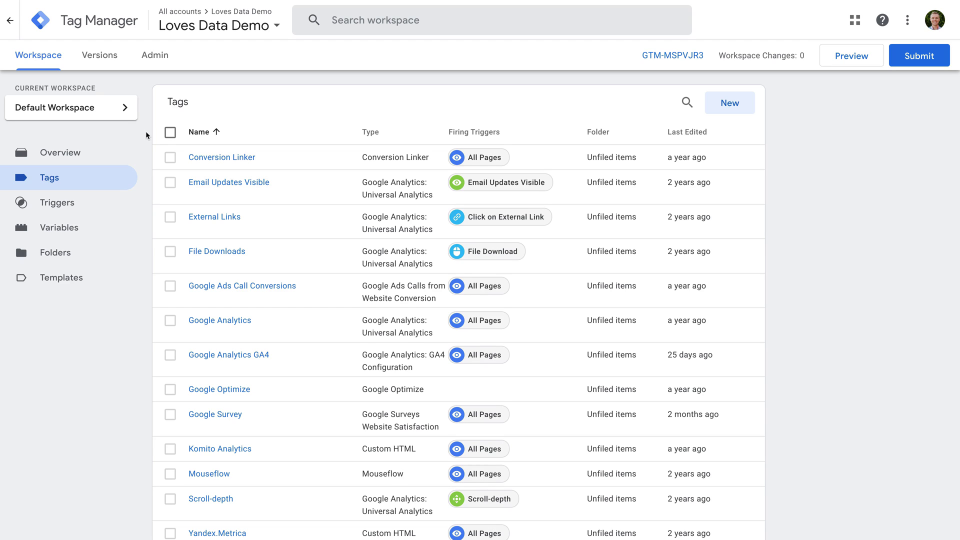
In Tag Manager, select Conversion Linker and the seven tags from Google Ads Call Conversions through Mouseflow, and open their triggers for bulk editing
{"action": "left_click", "coordinate": [170, 157]}
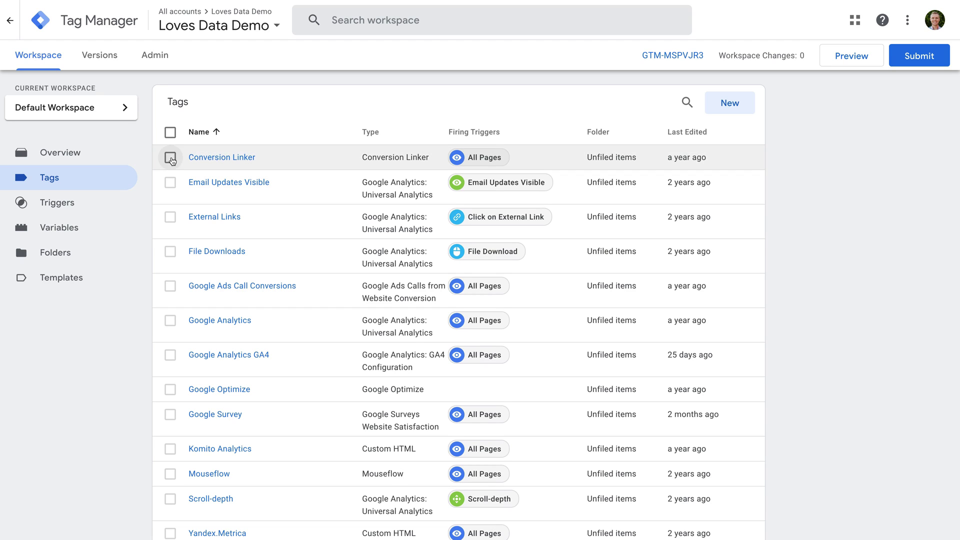
{"action": "left_click", "coordinate": [170, 287]}
{"action": "left_click", "coordinate": [170, 320]}
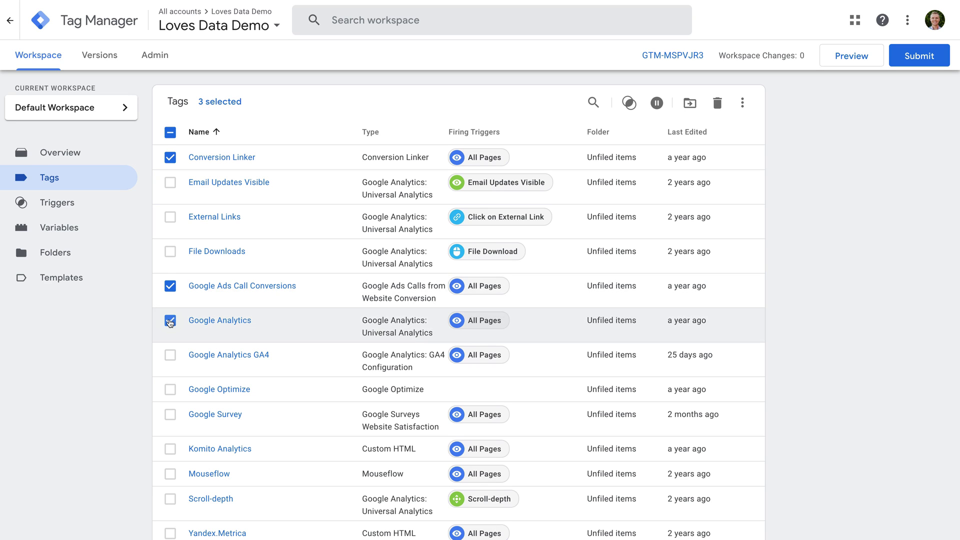
{"action": "left_click", "coordinate": [171, 356]}
{"action": "left_click", "coordinate": [170, 390]}
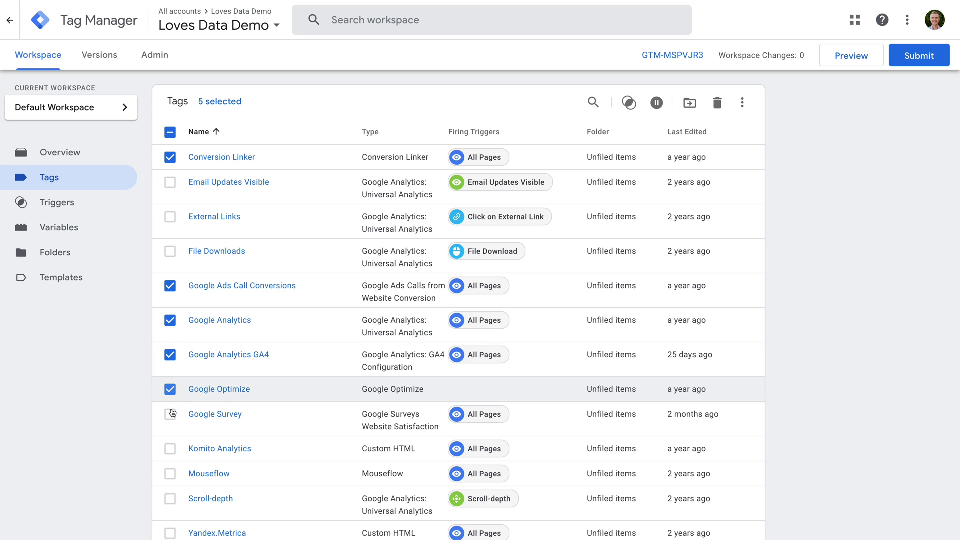
{"action": "left_click", "coordinate": [169, 417]}
{"action": "left_click", "coordinate": [170, 449]}
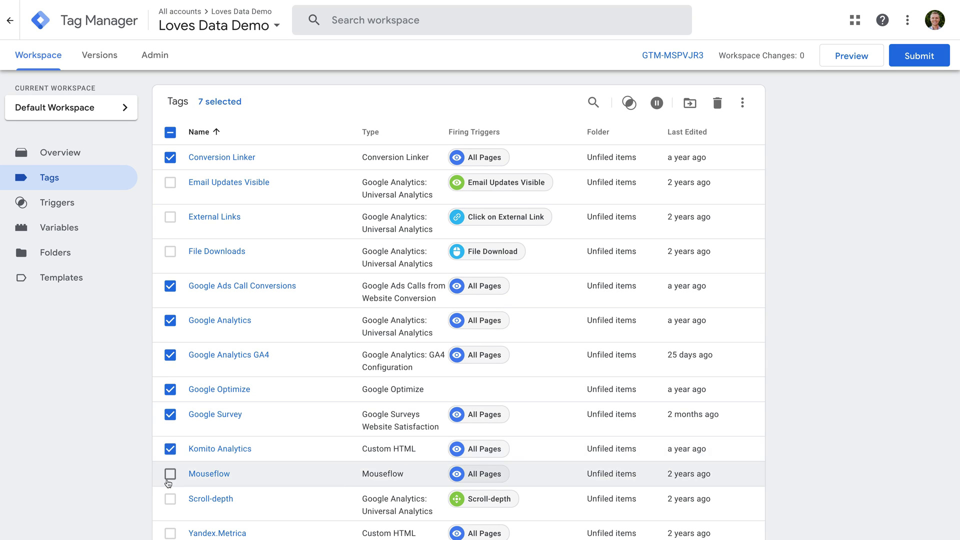
{"action": "left_click", "coordinate": [170, 475]}
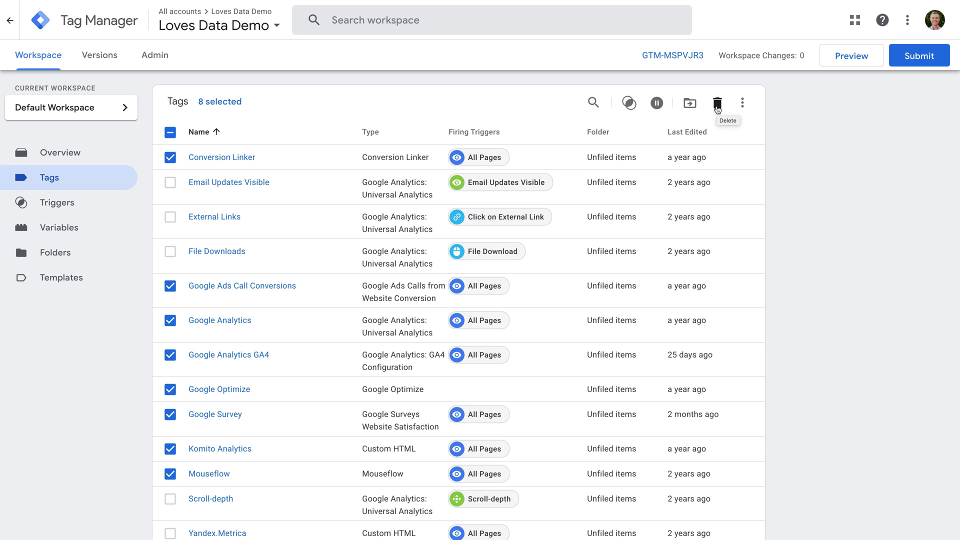
{"action": "left_click", "coordinate": [629, 103]}
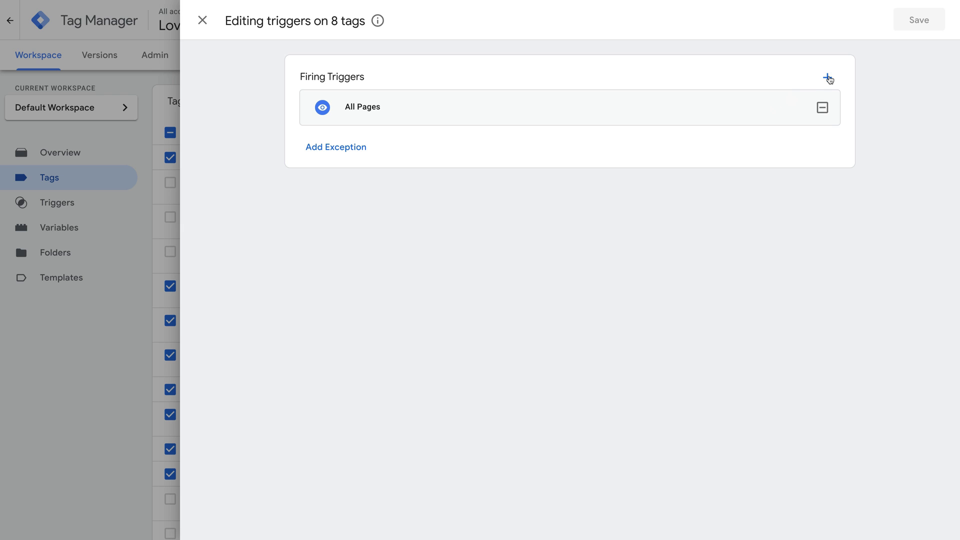
Examine which triggers can be added to the selected tags as firing triggers and as exceptions, without choosing any
{"action": "left_click", "coordinate": [827, 79]}
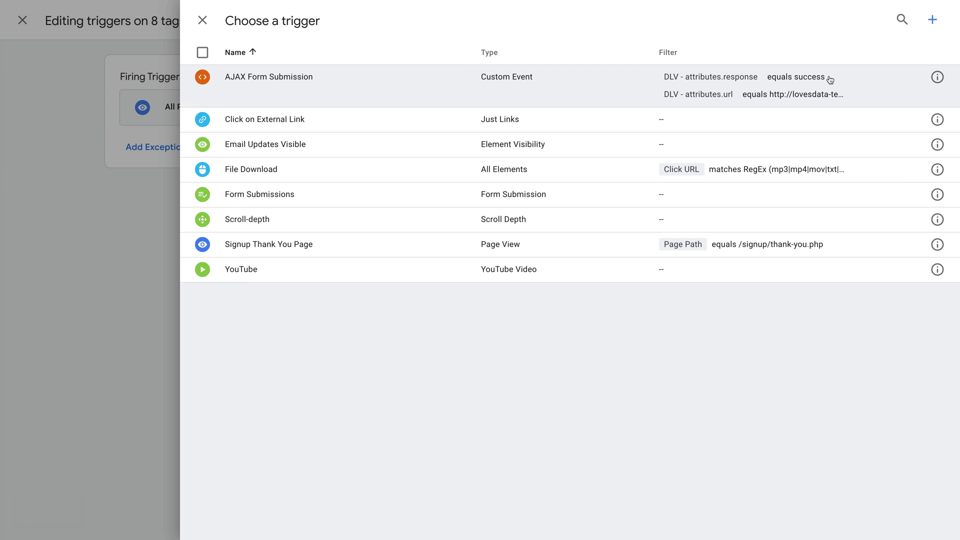
{"action": "left_click", "coordinate": [202, 21]}
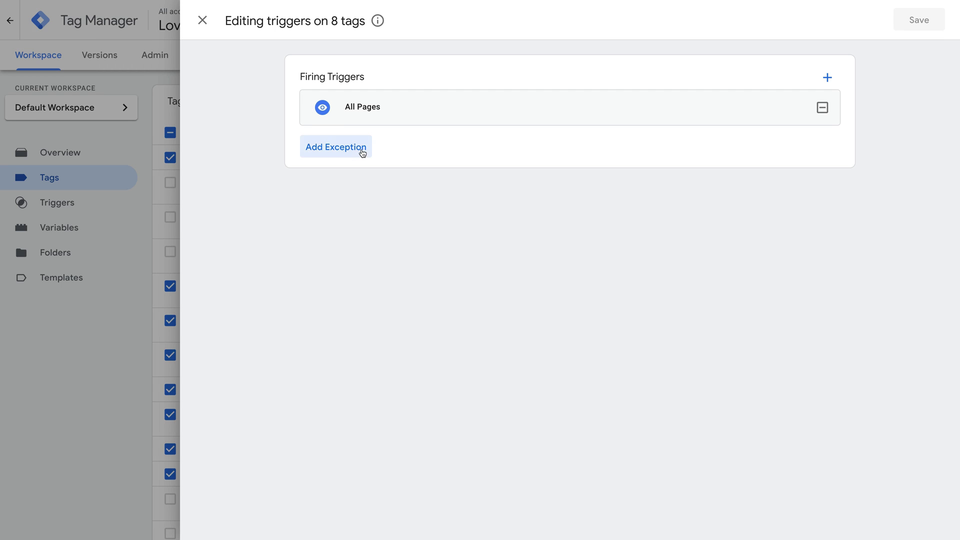
{"action": "left_click", "coordinate": [362, 154]}
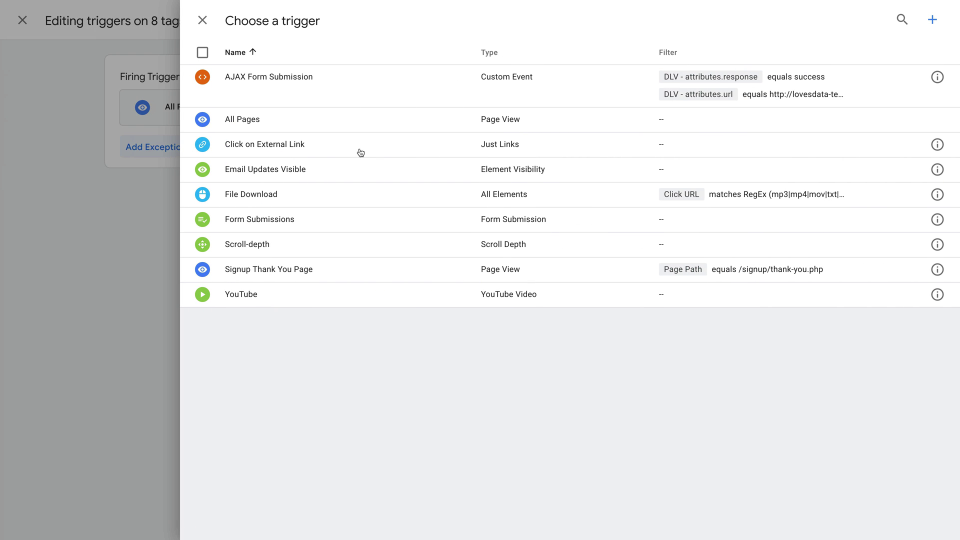
{"action": "left_click", "coordinate": [203, 22]}
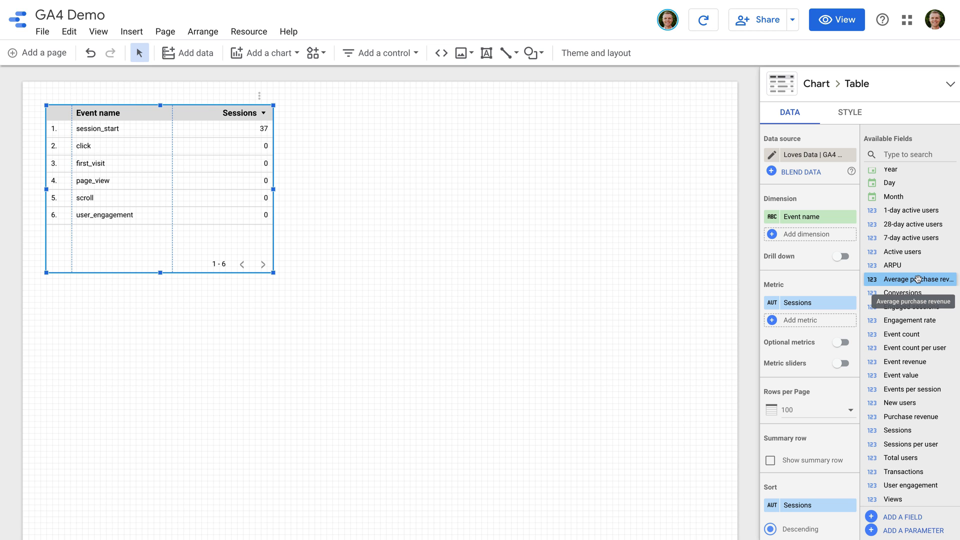
{"action": "scroll", "coordinate": [918, 279], "scroll_direction": "up", "scroll_amount": 10}
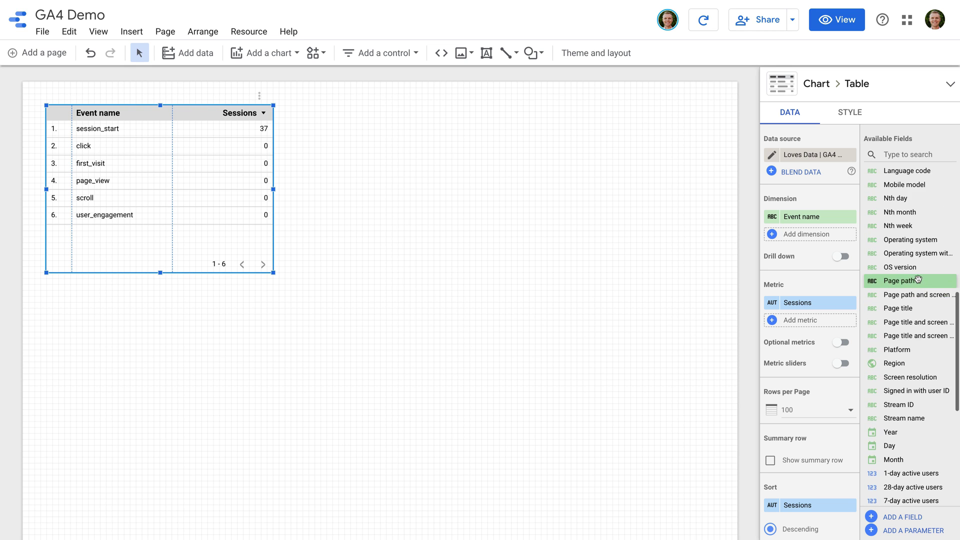
{"action": "scroll", "coordinate": [919, 279], "scroll_direction": "up", "scroll_amount": 3}
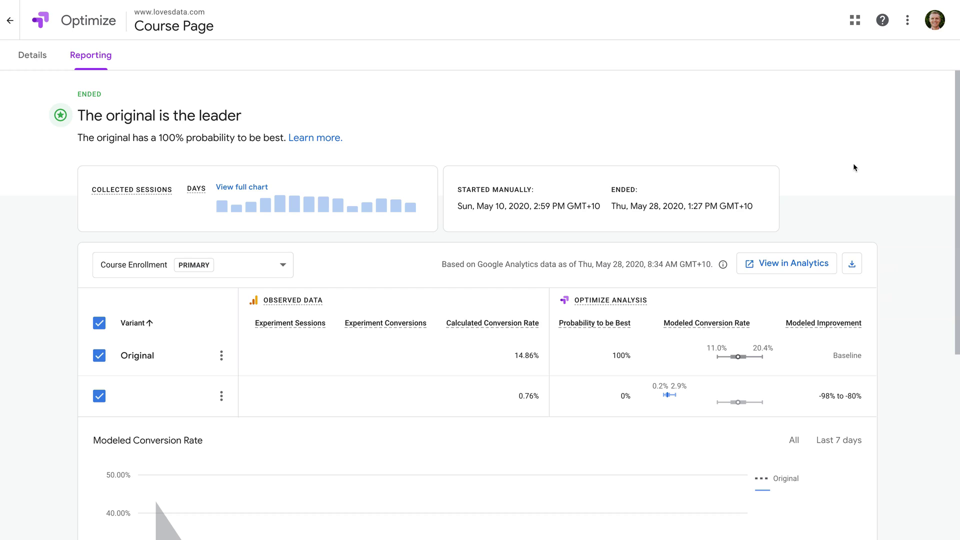
In Optimize, open the download options for the Course Page experiment's report
{"action": "left_click", "coordinate": [853, 264]}
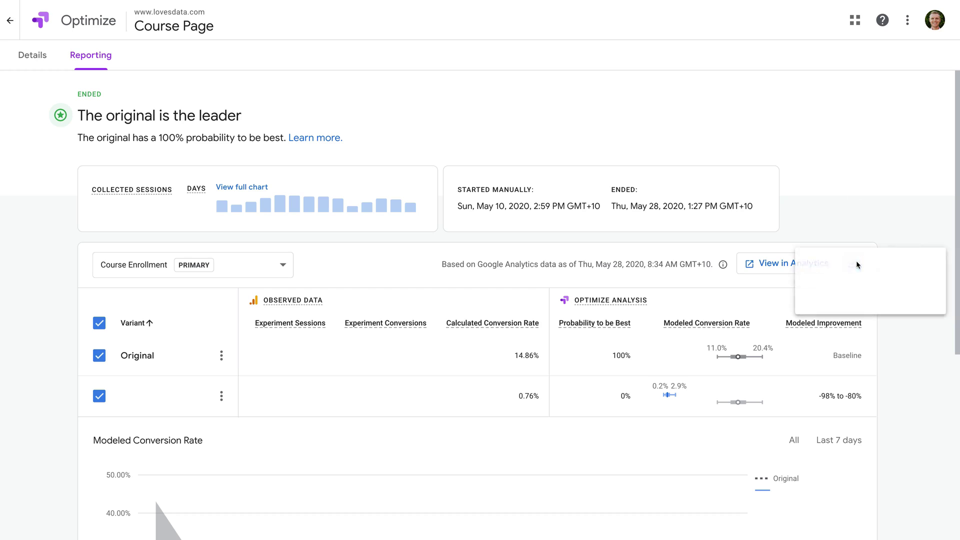